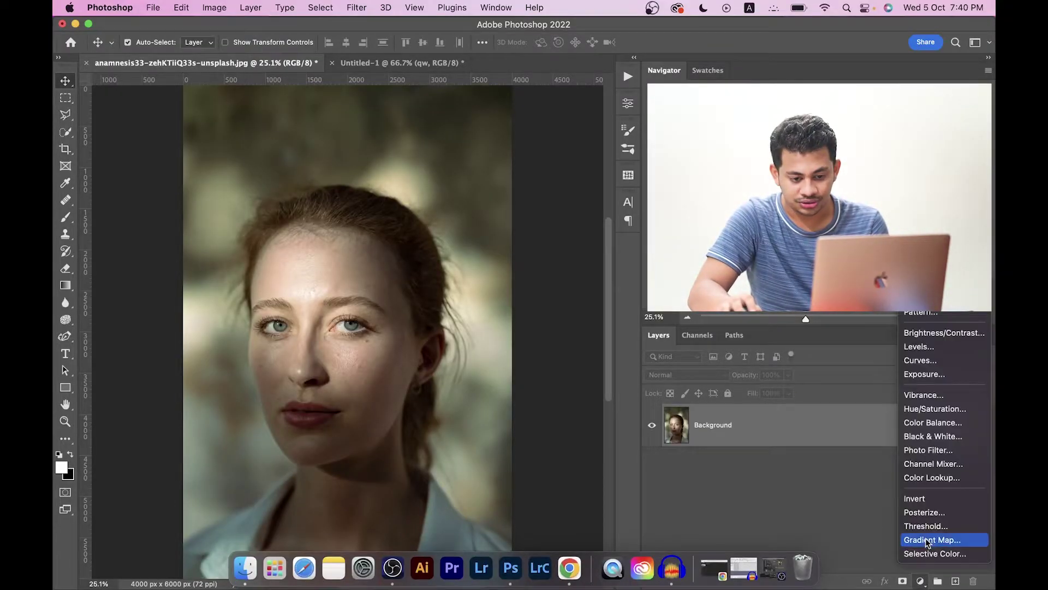
pyautogui.click(913, 334)
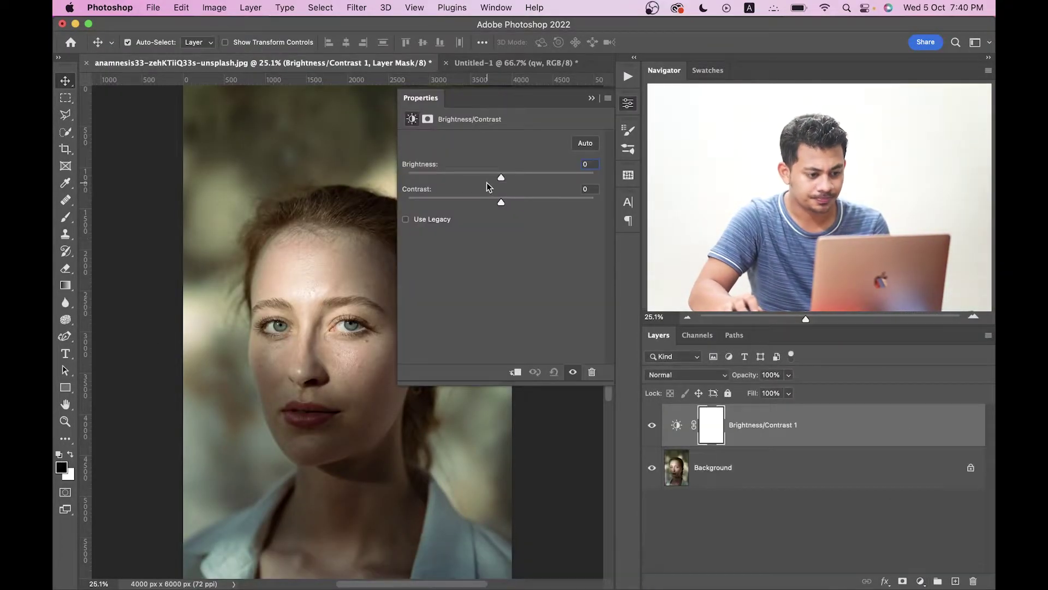
pyautogui.moveTo(519, 172); pyautogui.dragTo(544, 172)
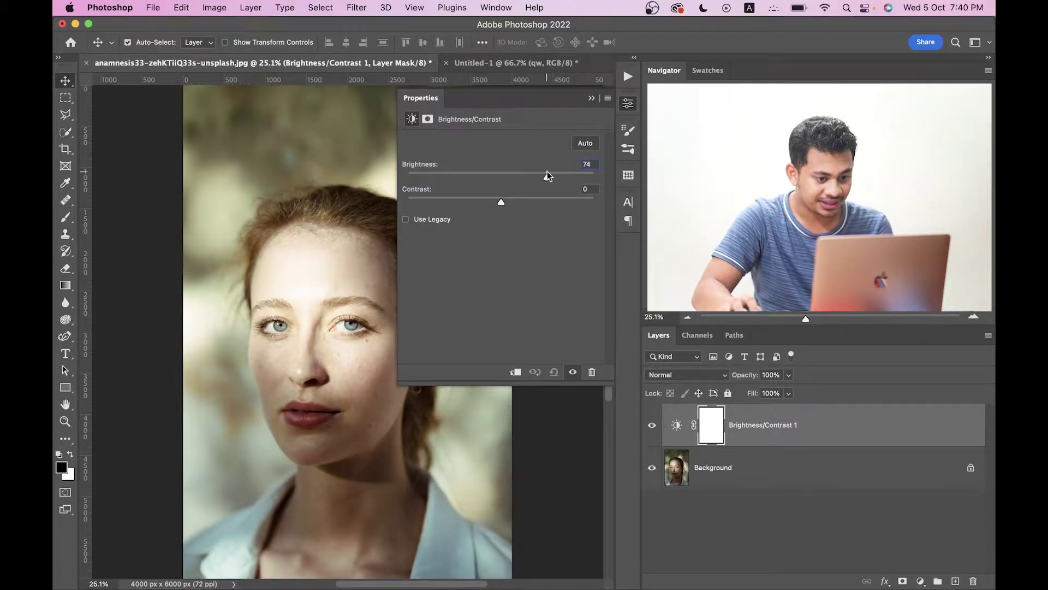
pyautogui.click(627, 104)
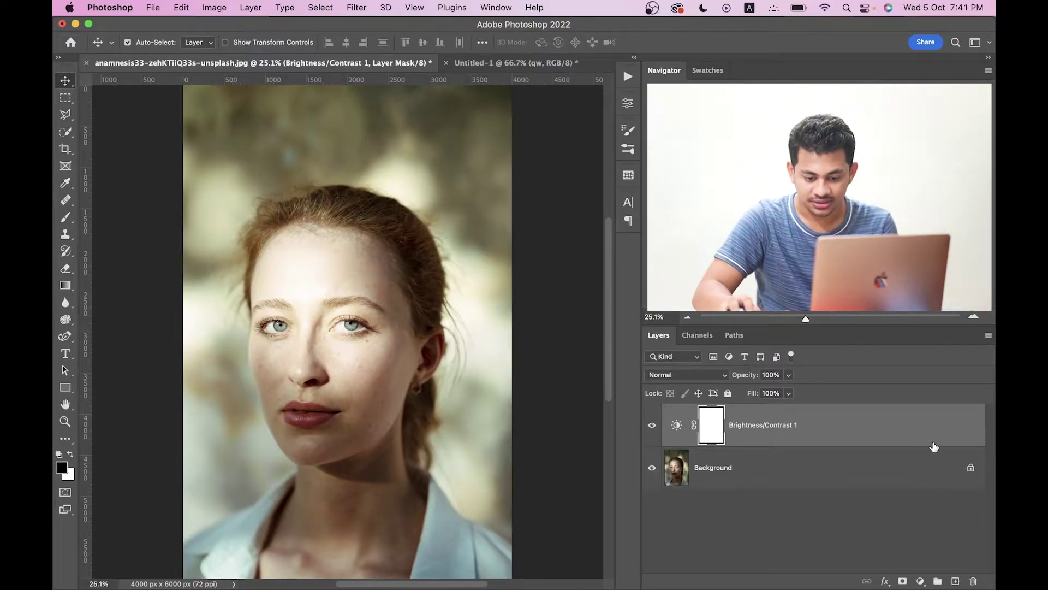
pyautogui.moveTo(968, 570); pyautogui.dragTo(973, 581)
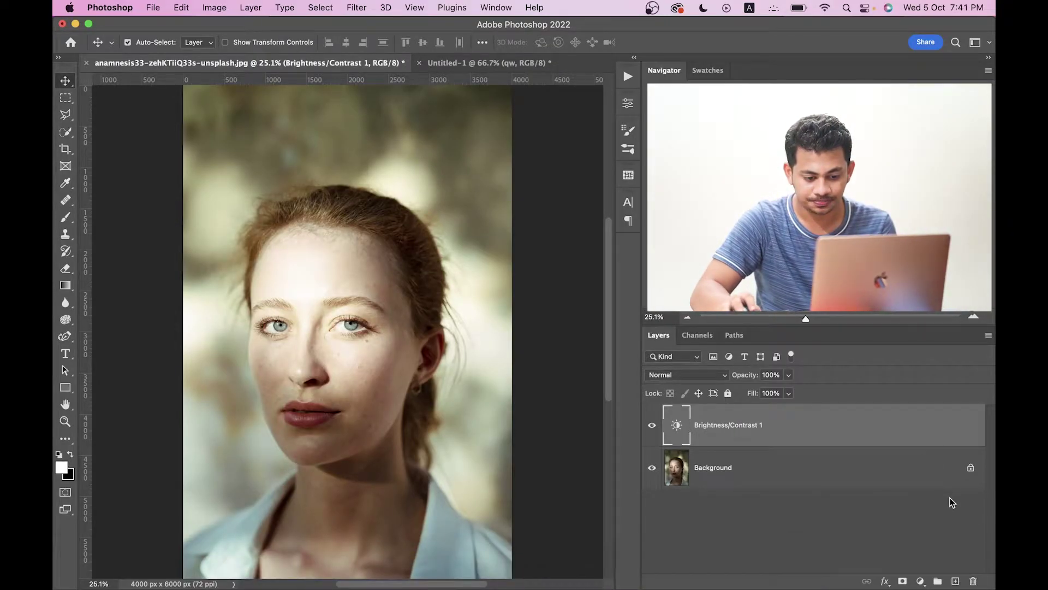
pyautogui.click(973, 581)
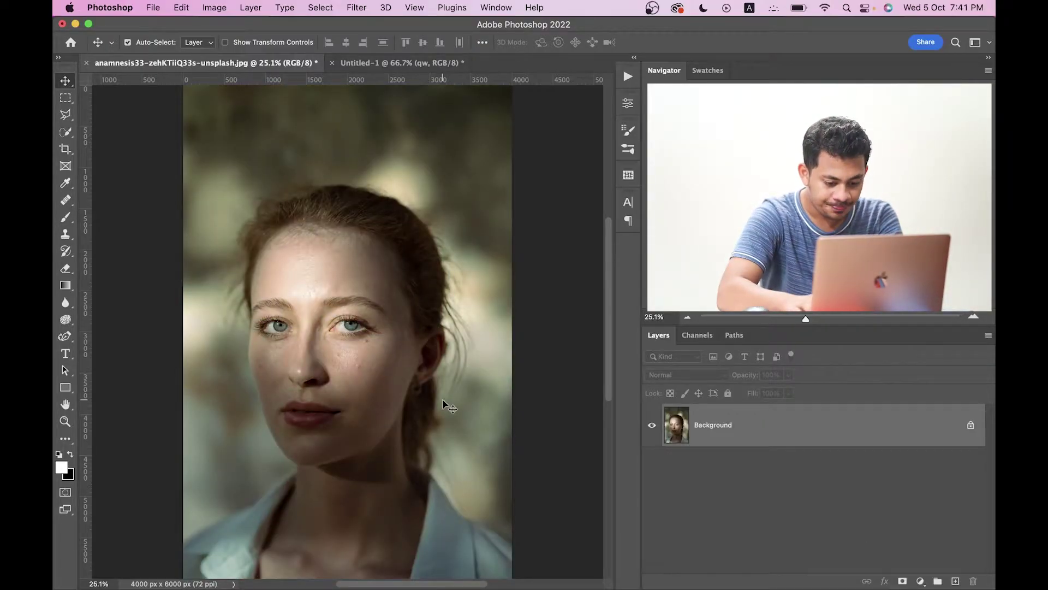
# Quick-select the forehead, eyes and the upper cheek beside the nose.
pyautogui.press('super+equal')
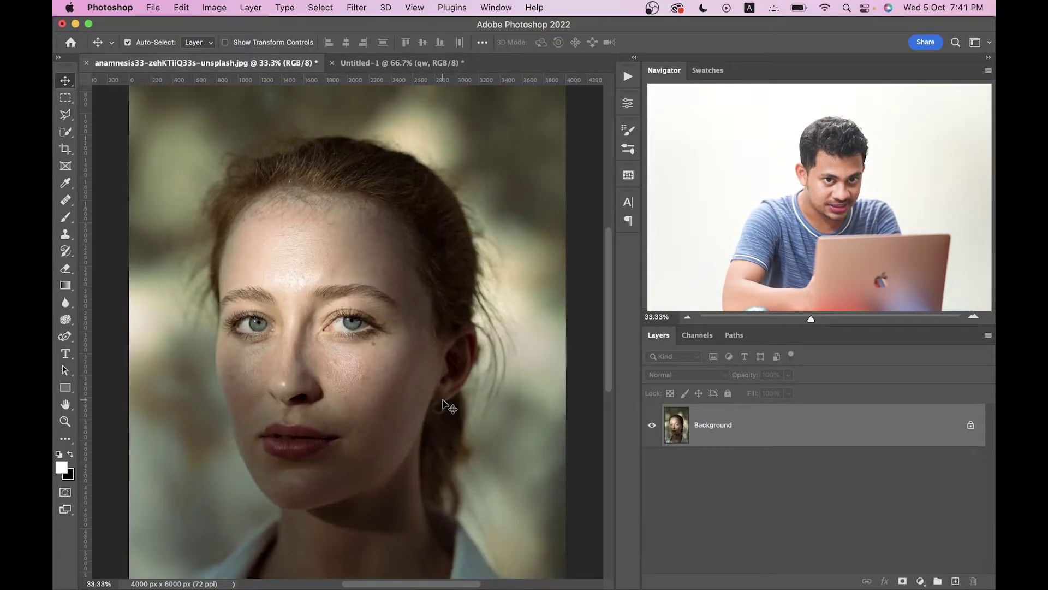
pyautogui.scroll(-3, 374, 300)
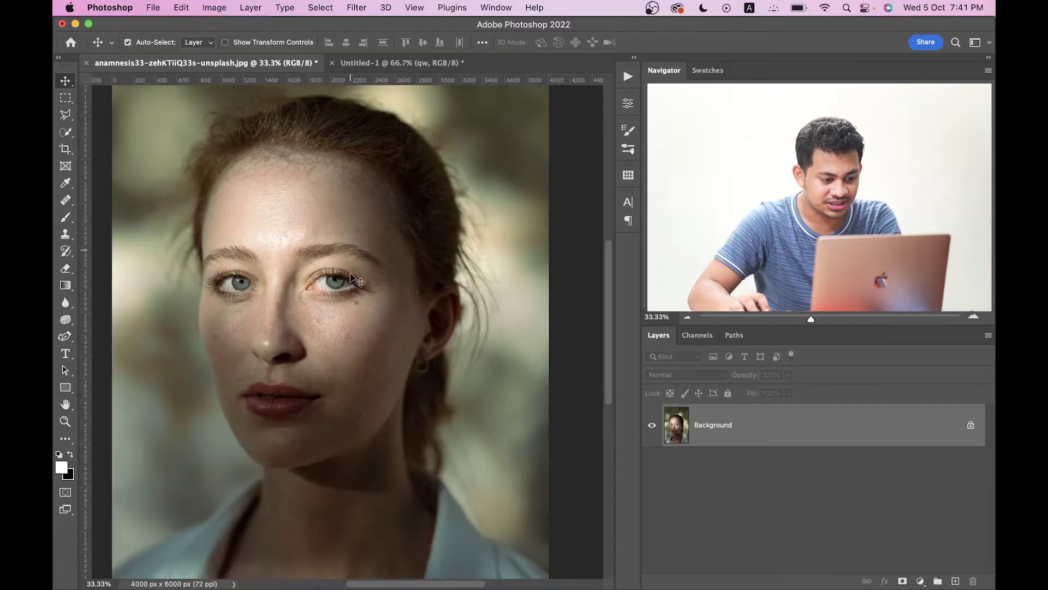
pyautogui.click(73, 134)
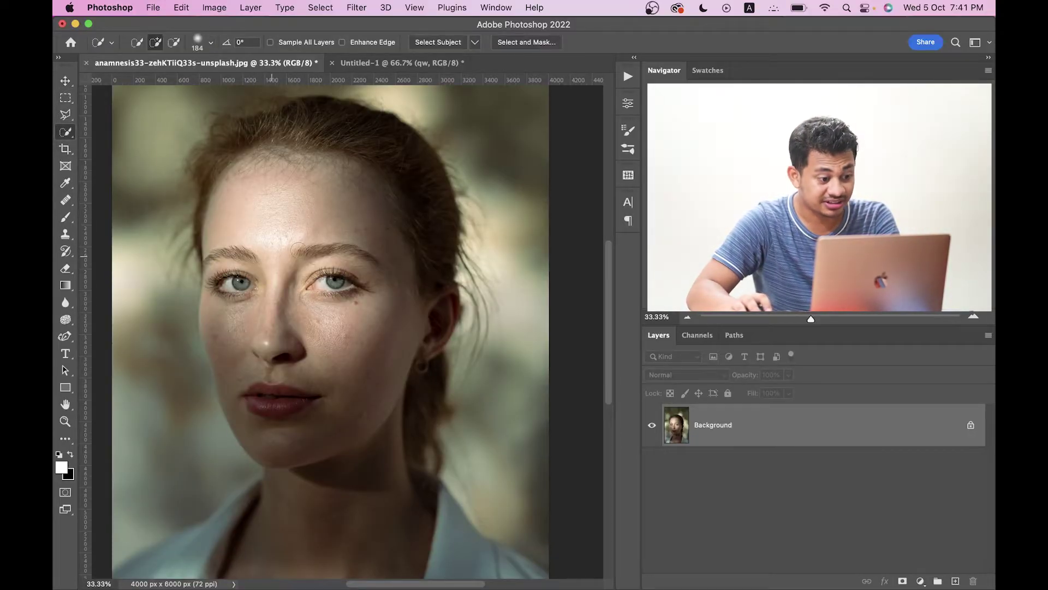
pyautogui.moveTo(258, 222)
pyautogui.mouseDown()
pyautogui.moveTo(270, 242)
pyautogui.moveTo(287, 217)
pyautogui.moveTo(288, 187)
pyautogui.moveTo(305, 180)
pyautogui.moveTo(306, 234)
pyautogui.moveTo(316, 211)
pyautogui.moveTo(308, 175)
pyautogui.moveTo(347, 290)
pyautogui.moveTo(332, 307)
pyautogui.moveTo(358, 273)
pyautogui.moveTo(322, 186)
pyautogui.moveTo(229, 312)
pyautogui.mouseUp()
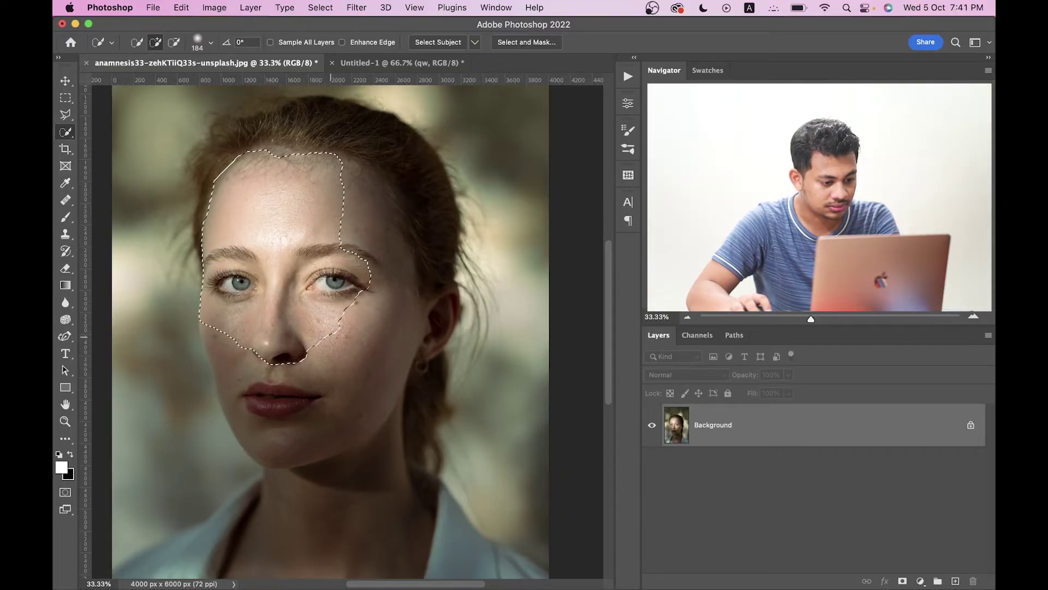
pyautogui.moveTo(330, 328); pyautogui.dragTo(314, 349)
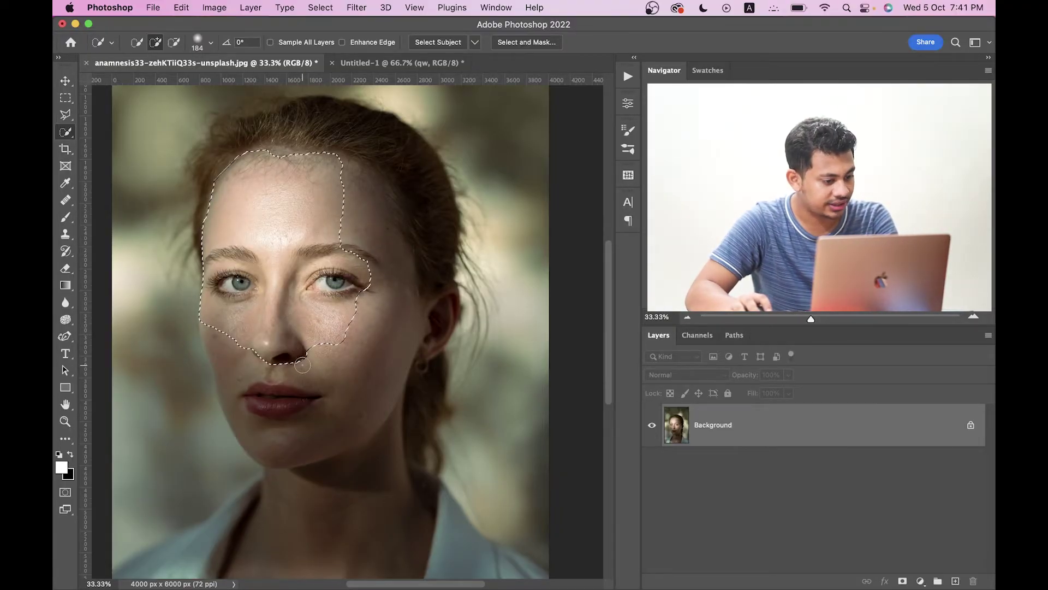
# Select Inverse so everything outside the face area is selected, then view the whole photo.
pyautogui.rightClick(299, 189)
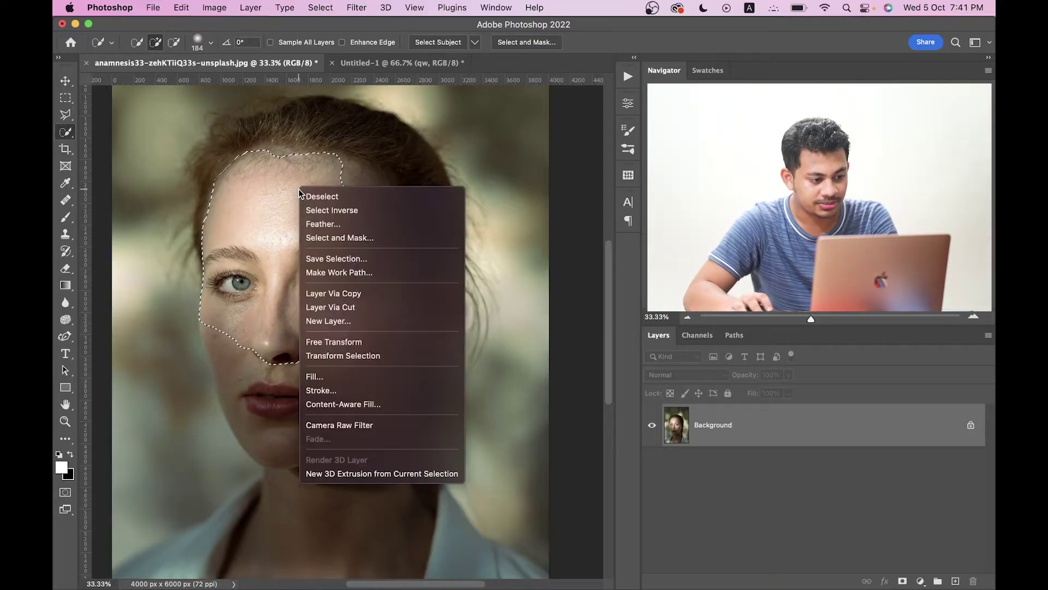
pyautogui.click(336, 213)
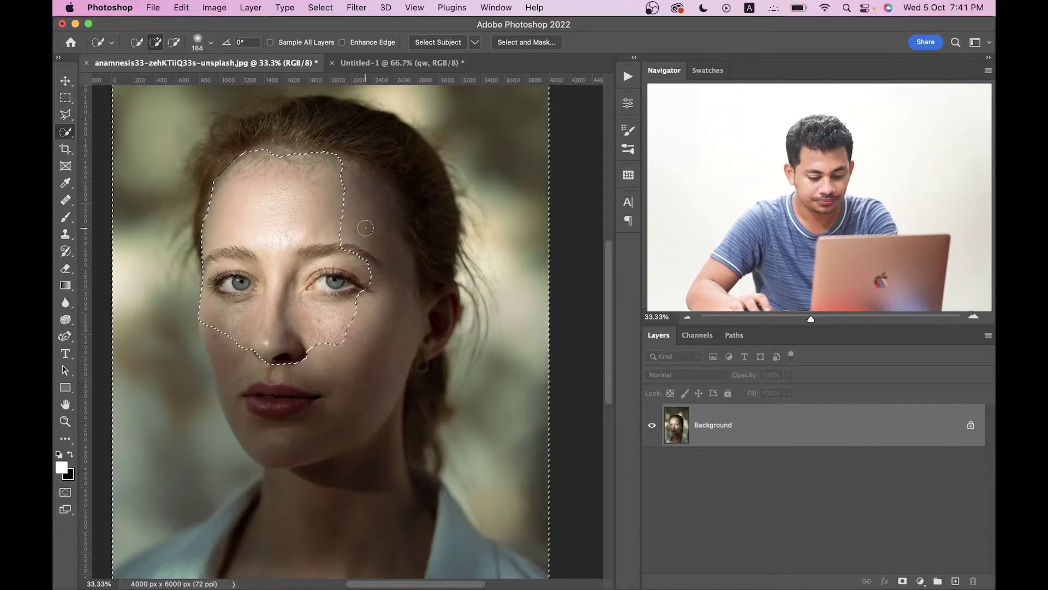
pyautogui.press('super+minus')
pyautogui.press('super+minus')
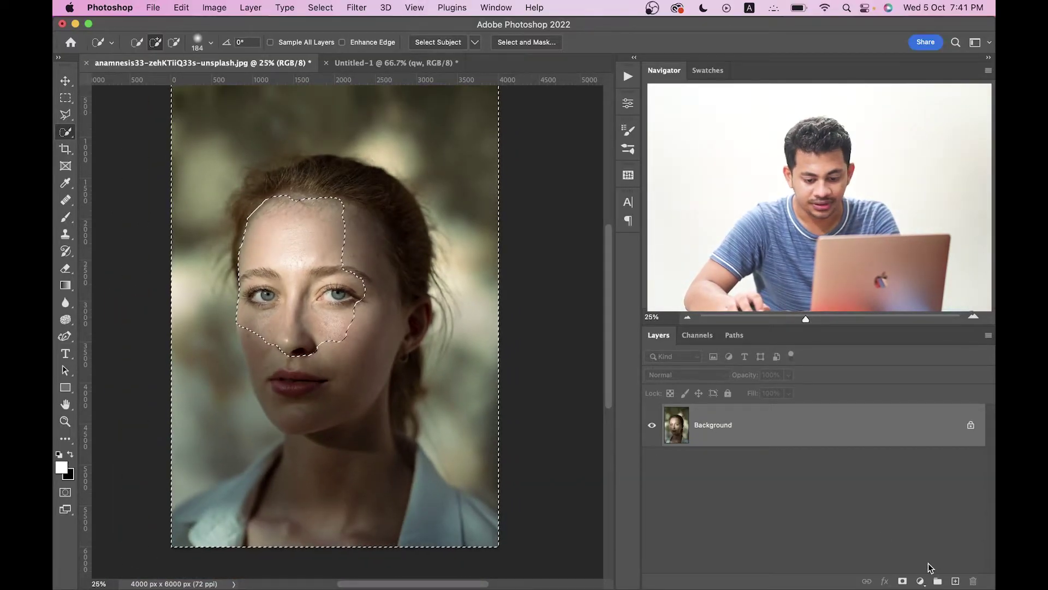
# Add a selection-masked Exposure adjustment layer with exposure about +1.76 and gamma 1.39.
pyautogui.click(919, 582)
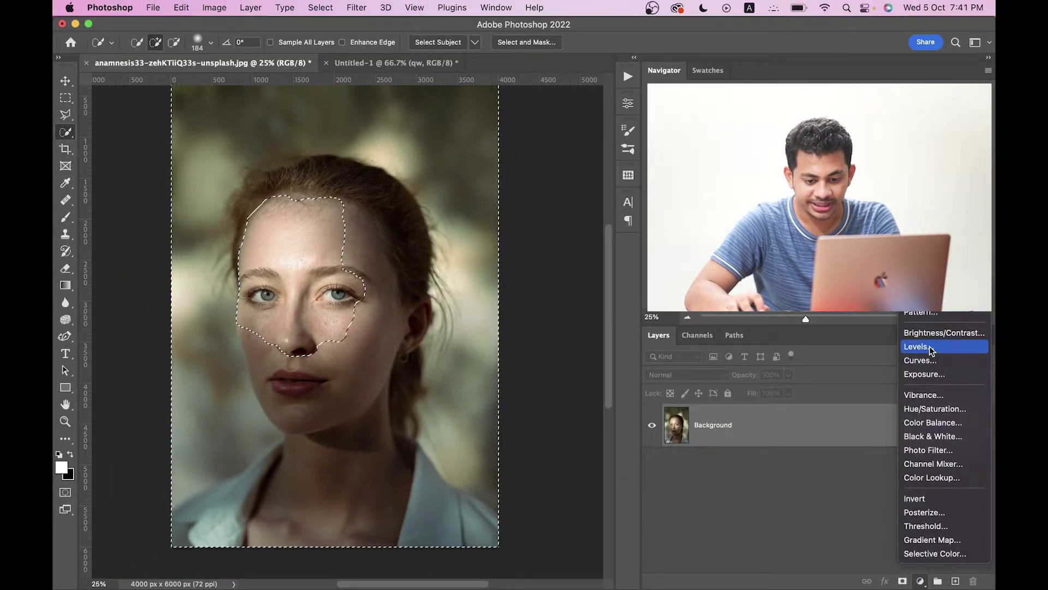
pyautogui.click(933, 377)
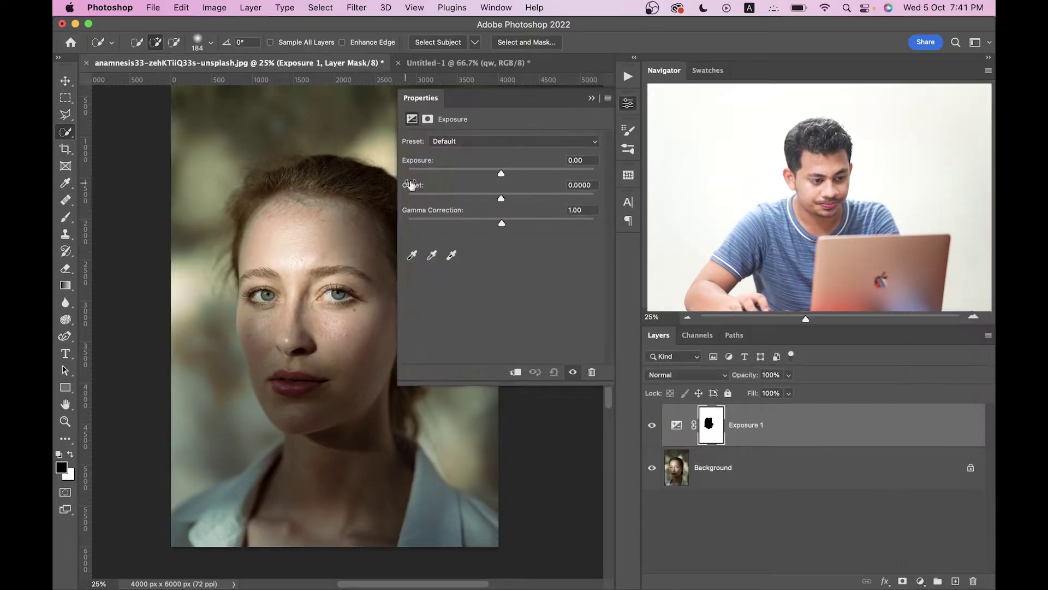
pyautogui.moveTo(501, 174); pyautogui.dragTo(520, 174)
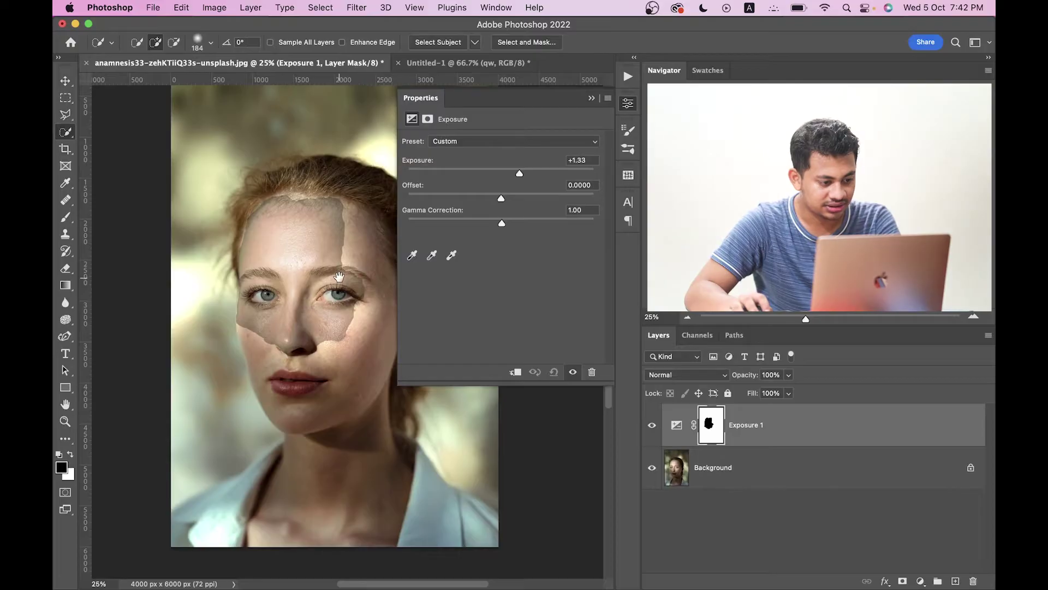
pyautogui.moveTo(339, 277); pyautogui.dragTo(263, 273)
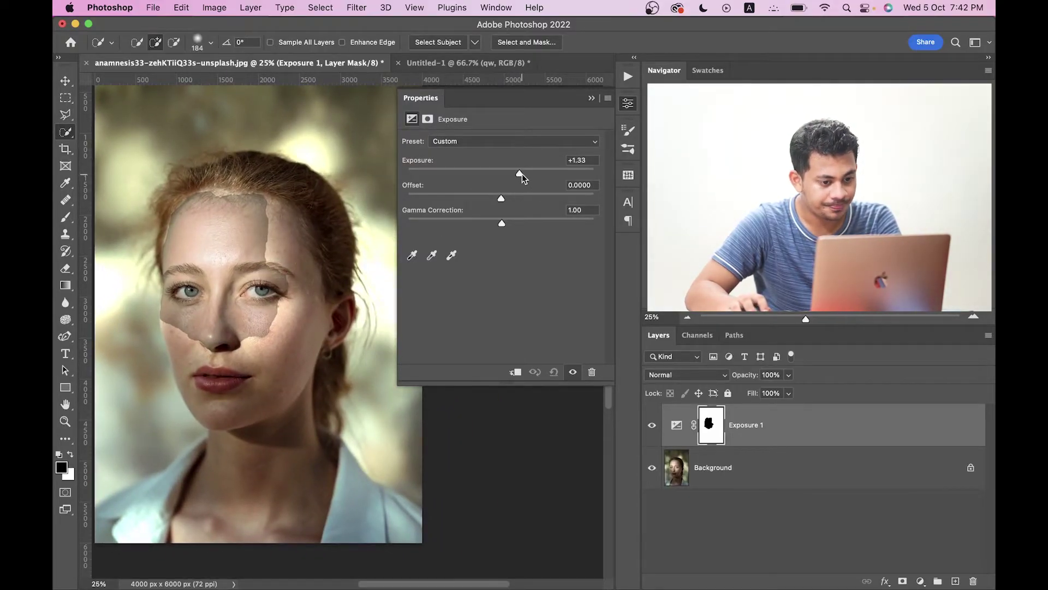
pyautogui.moveTo(521, 174); pyautogui.dragTo(525, 174)
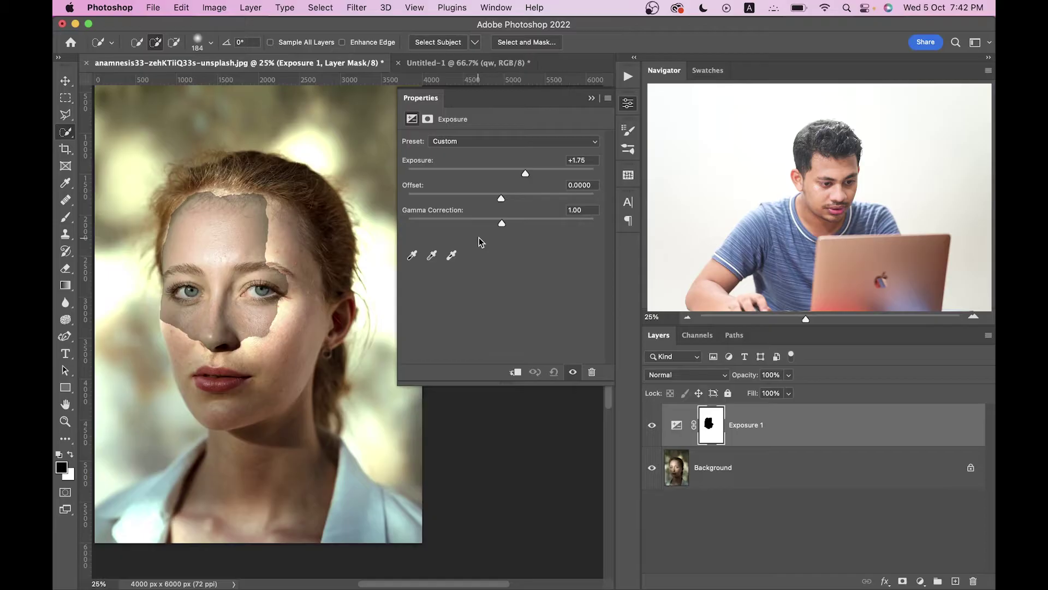
pyautogui.moveTo(501, 224); pyautogui.dragTo(489, 224)
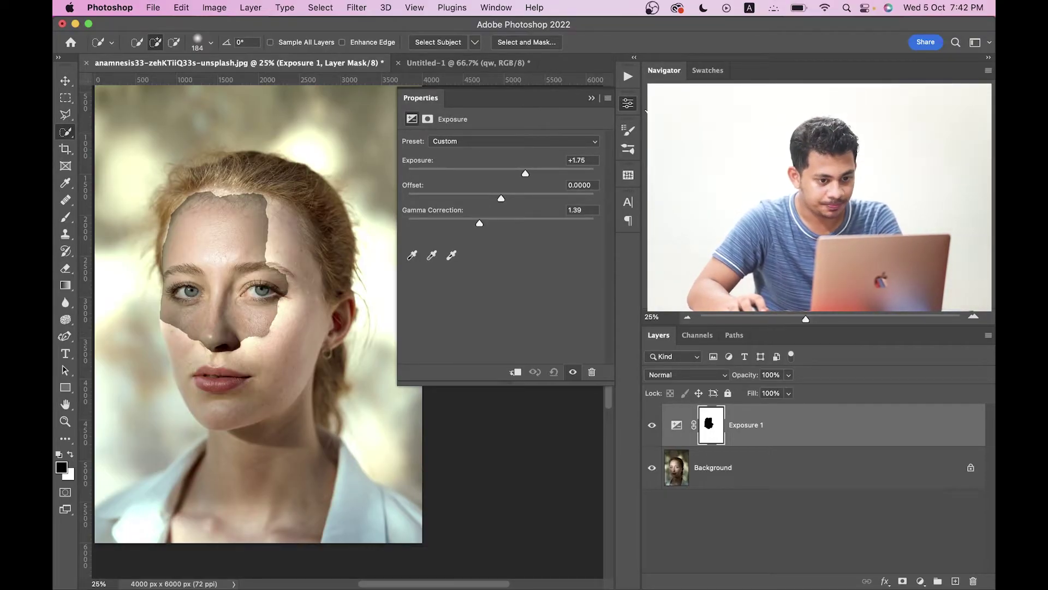
# Feather the Exposure 1 layer mask to 192.8 px in the mask Properties.
pyautogui.click(629, 104)
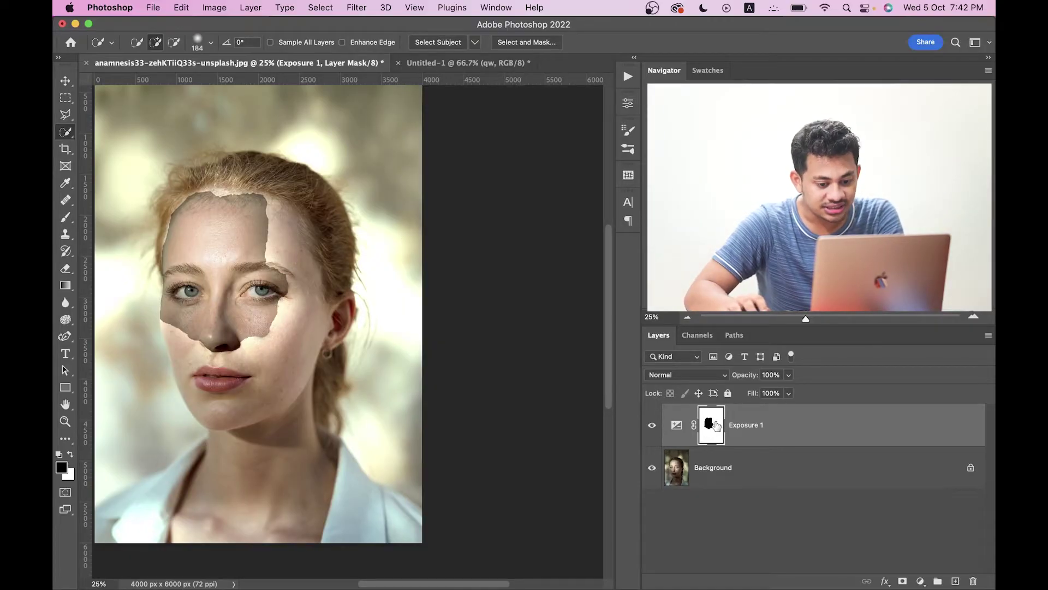
pyautogui.doubleClick(710, 425)
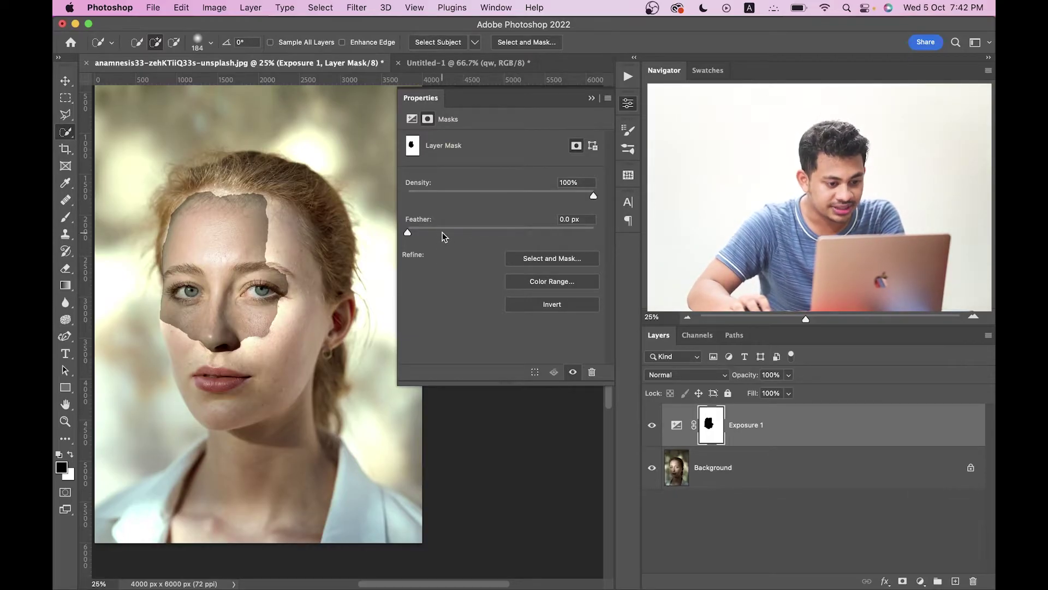
pyautogui.moveTo(443, 234); pyautogui.dragTo(553, 232)
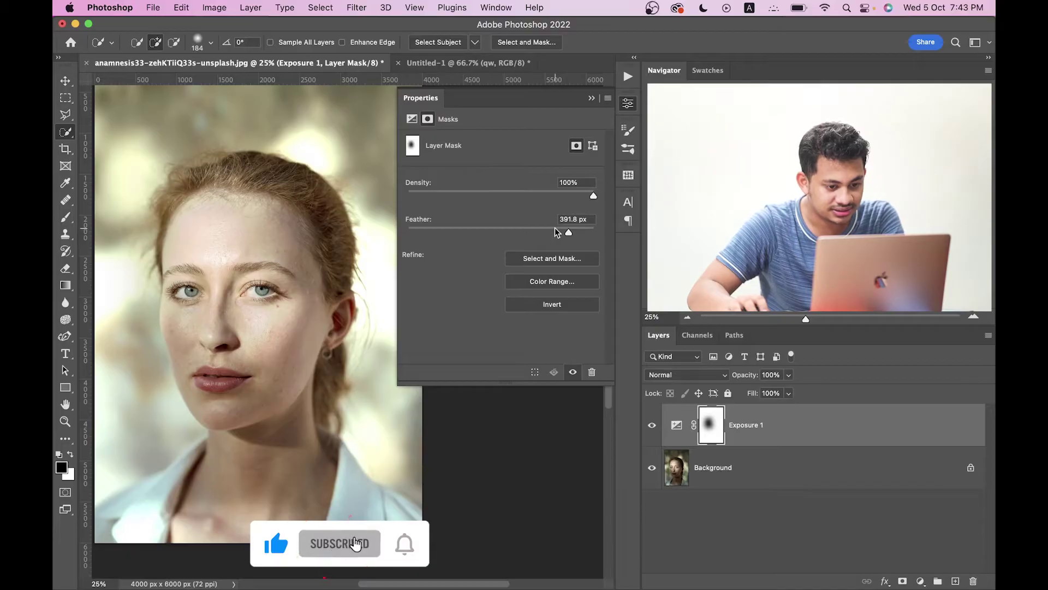
pyautogui.click(554, 233)
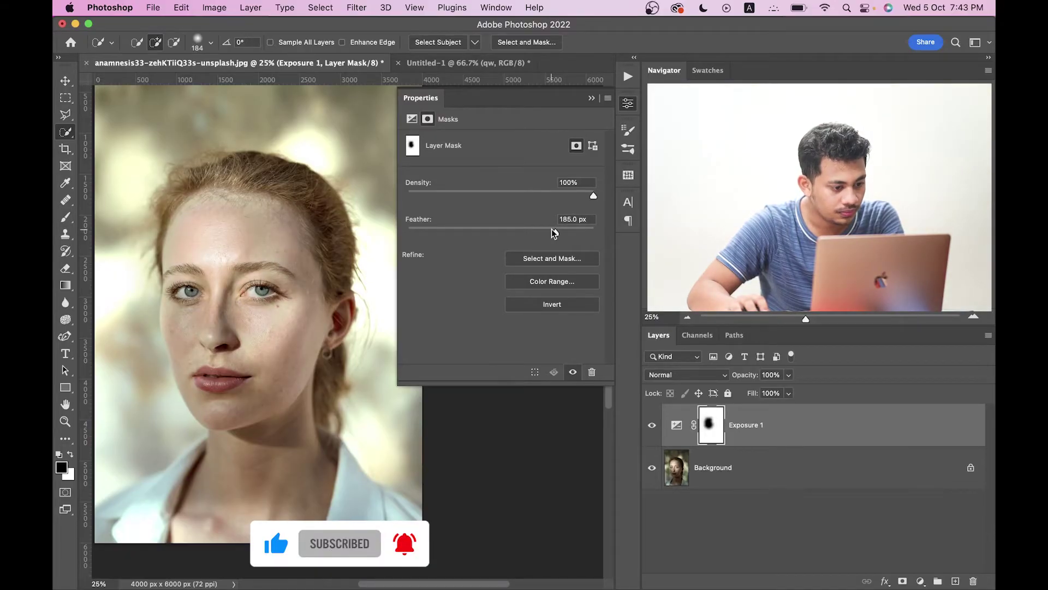
pyautogui.moveTo(553, 233)
pyautogui.mouseDown()
pyautogui.moveTo(524, 234)
pyautogui.moveTo(572, 234)
pyautogui.moveTo(558, 235)
pyautogui.mouseUp()
# Toggle Exposure 1 visibility off and on to compare, then close its settings.
pyautogui.click(652, 428)
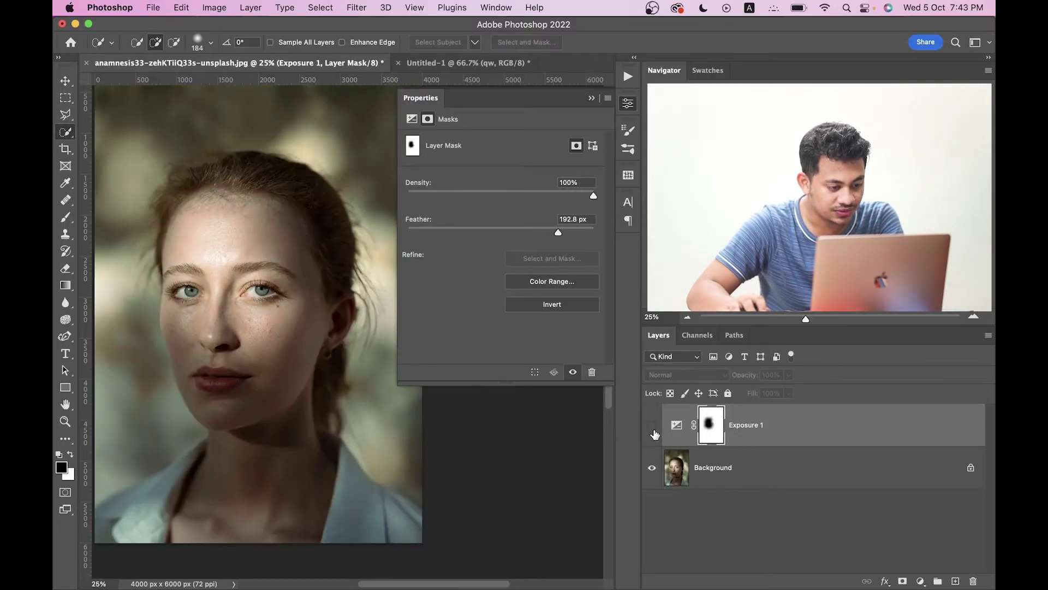
pyautogui.click(653, 431)
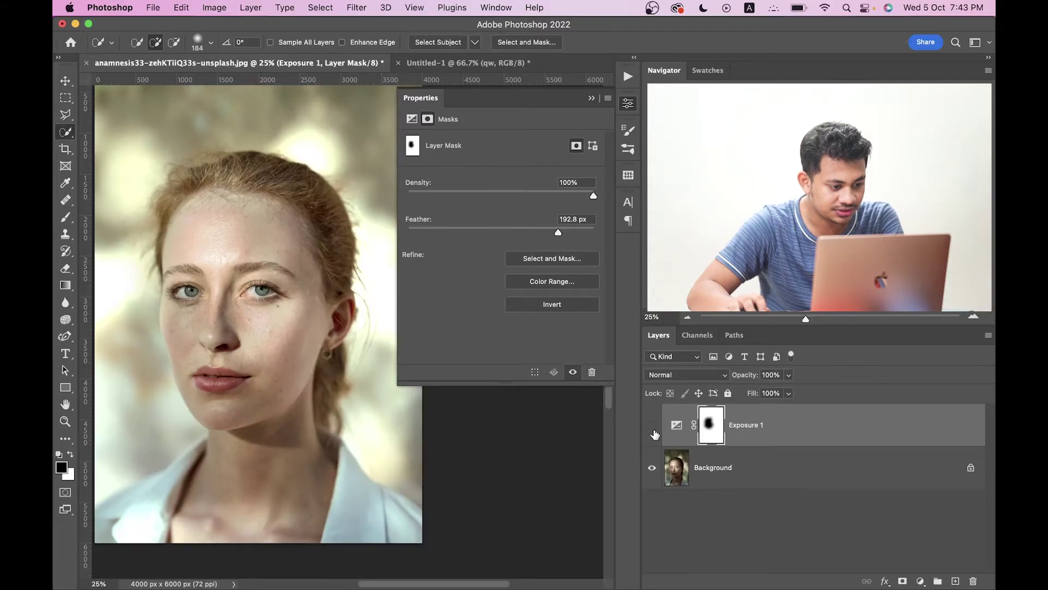
pyautogui.click(653, 429)
pyautogui.click(653, 429)
pyautogui.click(676, 425)
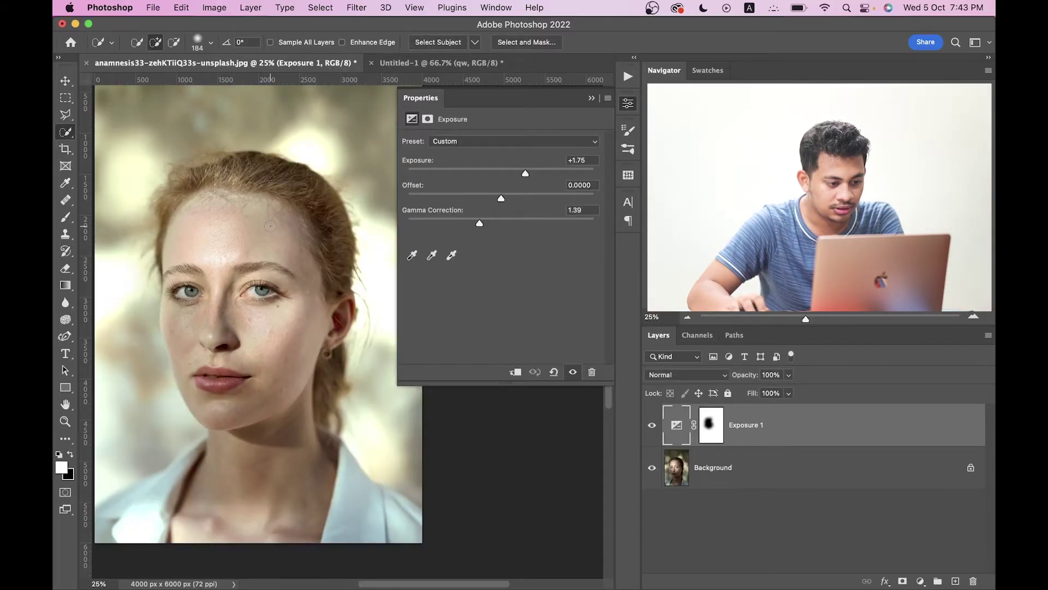
pyautogui.click(628, 104)
# Compare with and without Exposure 1 again, leaving it visible at 25% zoom.
pyautogui.click(648, 436)
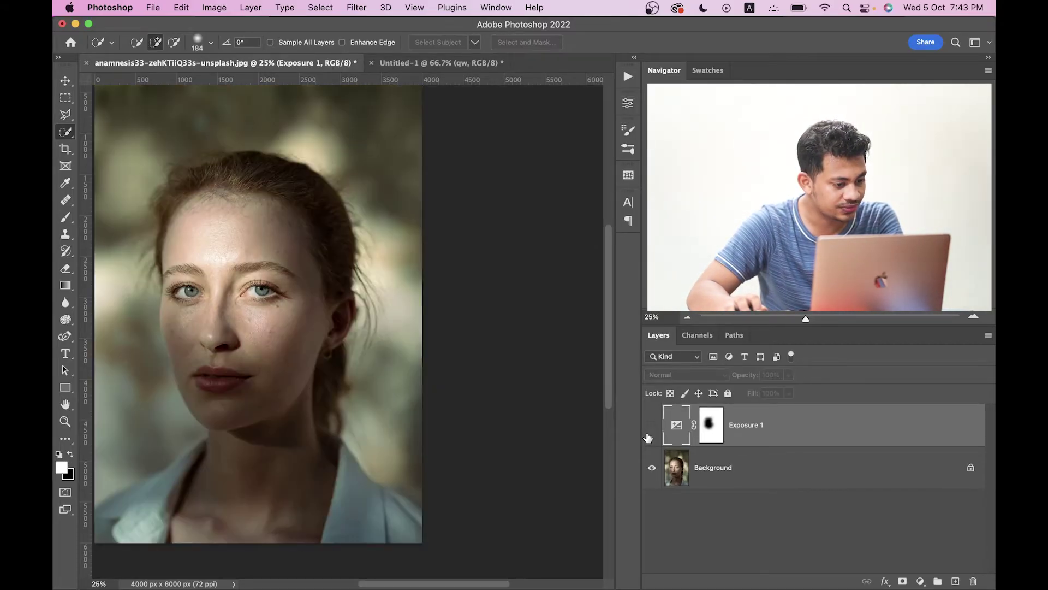
pyautogui.click(648, 437)
pyautogui.hscroll(-3, 392, 265)
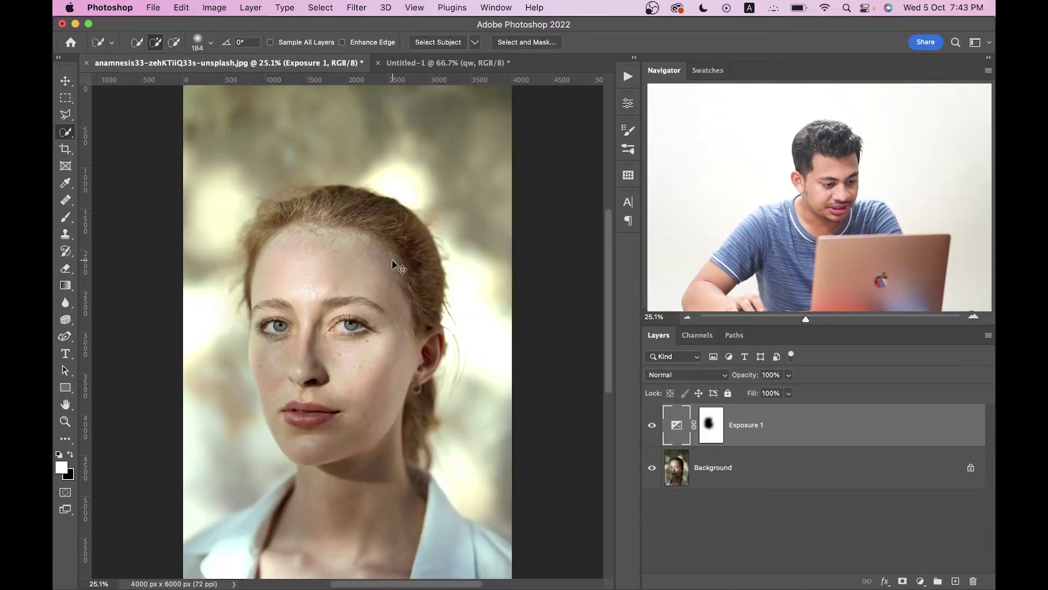
pyautogui.scroll(-1, 392, 264)
pyautogui.press('super+minus')
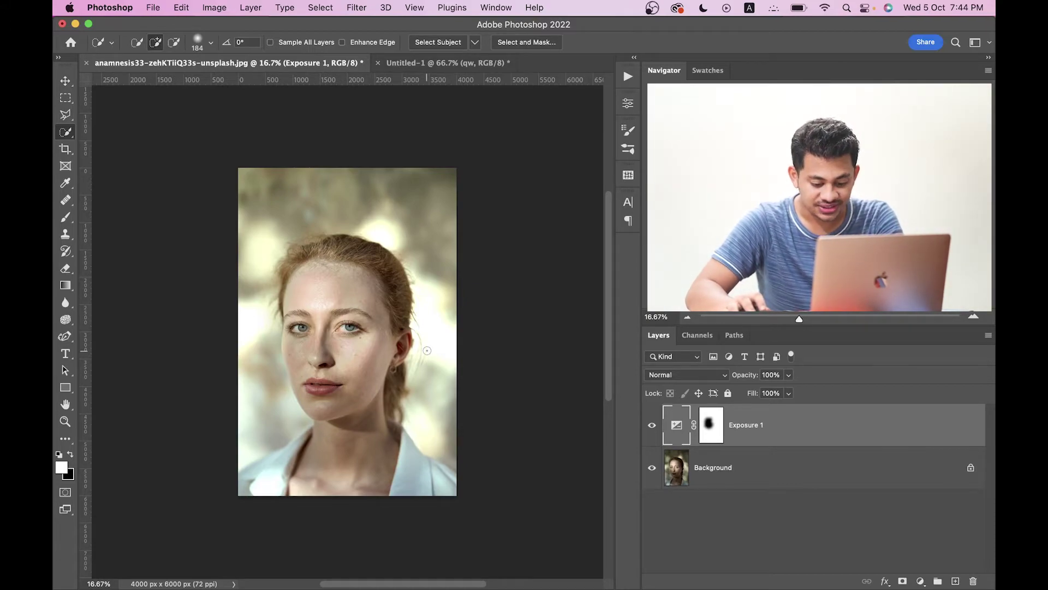
pyautogui.press('super+plus')
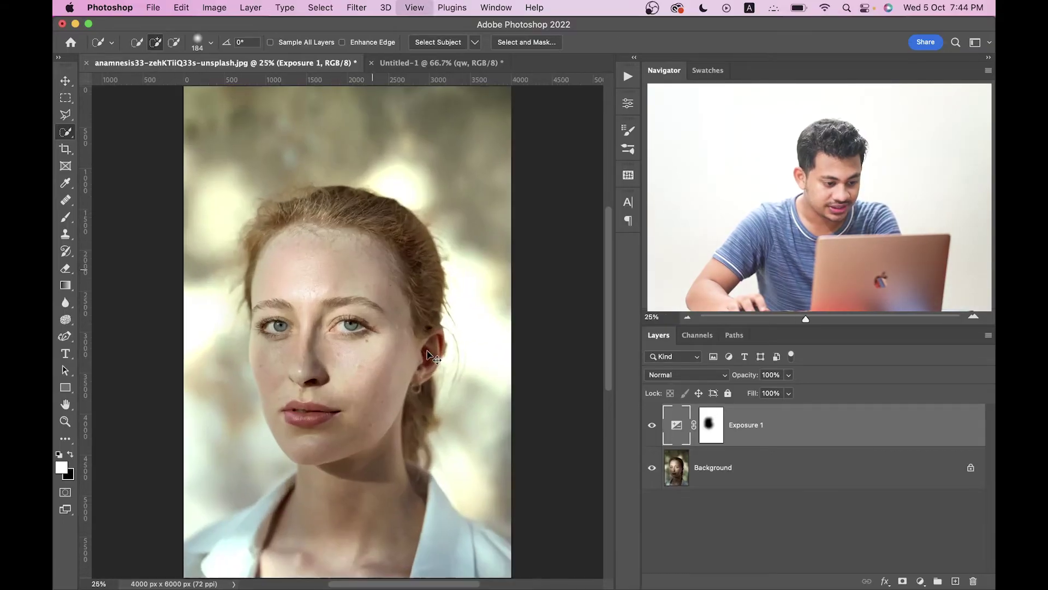
# Paint black on the Exposure 1 mask over the background around the head.
pyautogui.click(711, 425)
pyautogui.press('b')
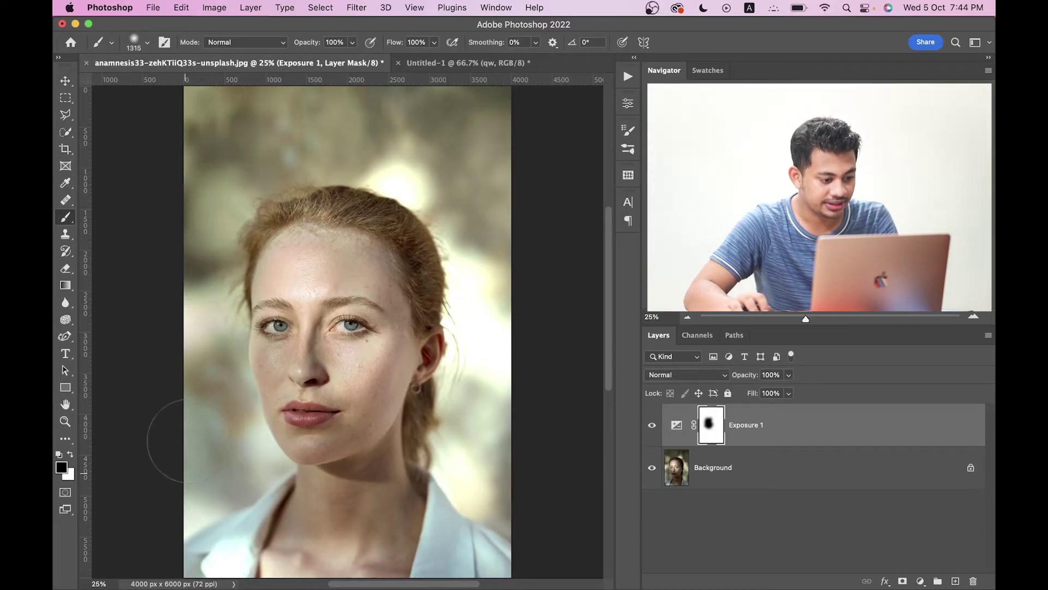
pyautogui.moveTo(189, 441); pyautogui.dragTo(214, 464)
pyautogui.press('super+z')
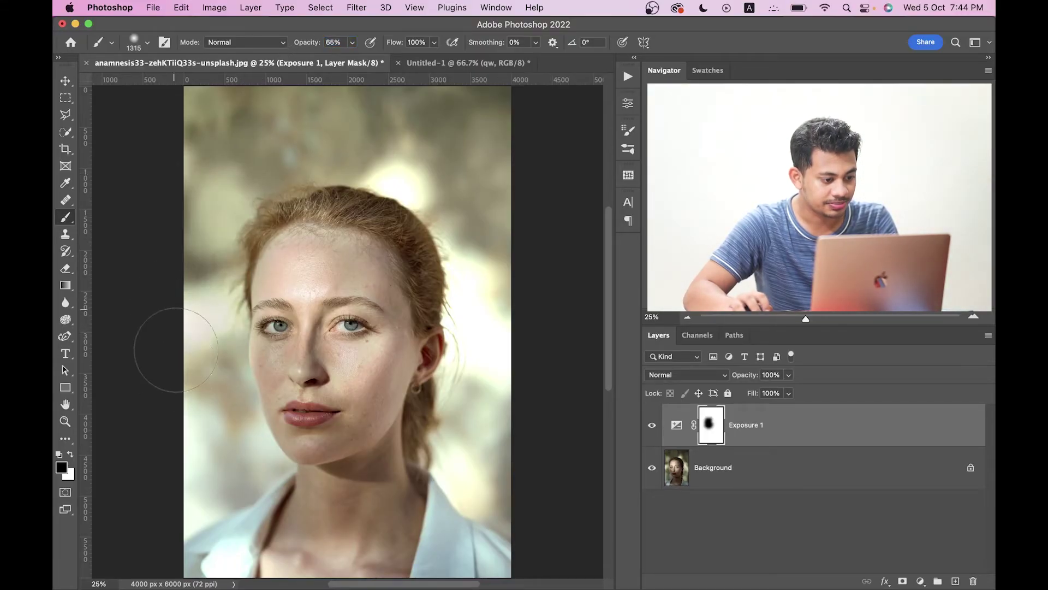
pyautogui.scroll(3, 328, 163)
pyautogui.hscroll(2, 327, 163)
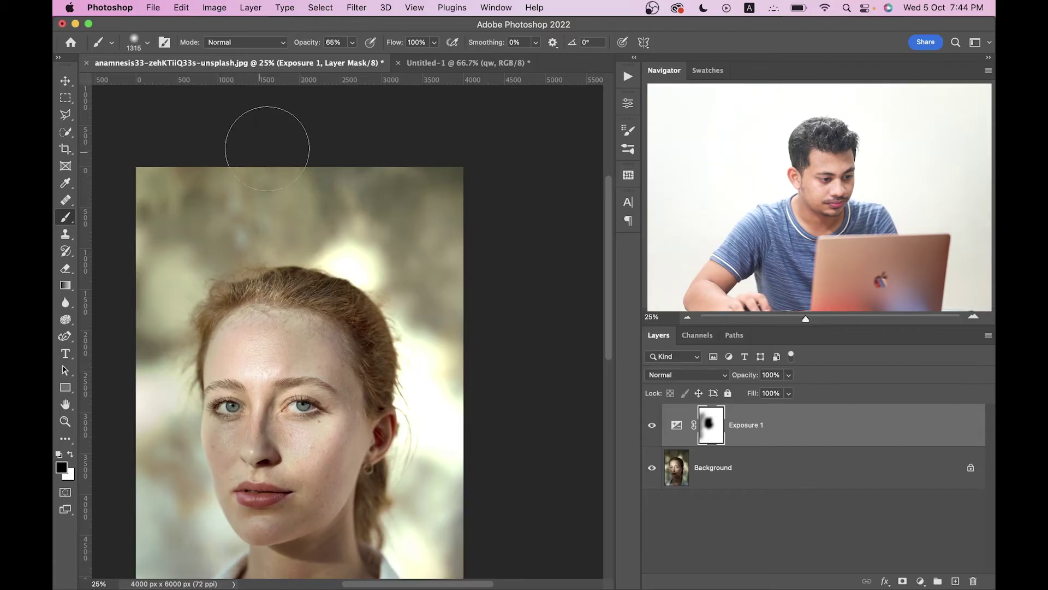
pyautogui.moveTo(189, 252)
pyautogui.mouseDown()
pyautogui.moveTo(407, 290)
pyautogui.moveTo(444, 328)
pyautogui.moveTo(468, 444)
pyautogui.moveTo(456, 500)
pyautogui.mouseUp()
pyautogui.moveTo(413, 373); pyautogui.dragTo(429, 251)
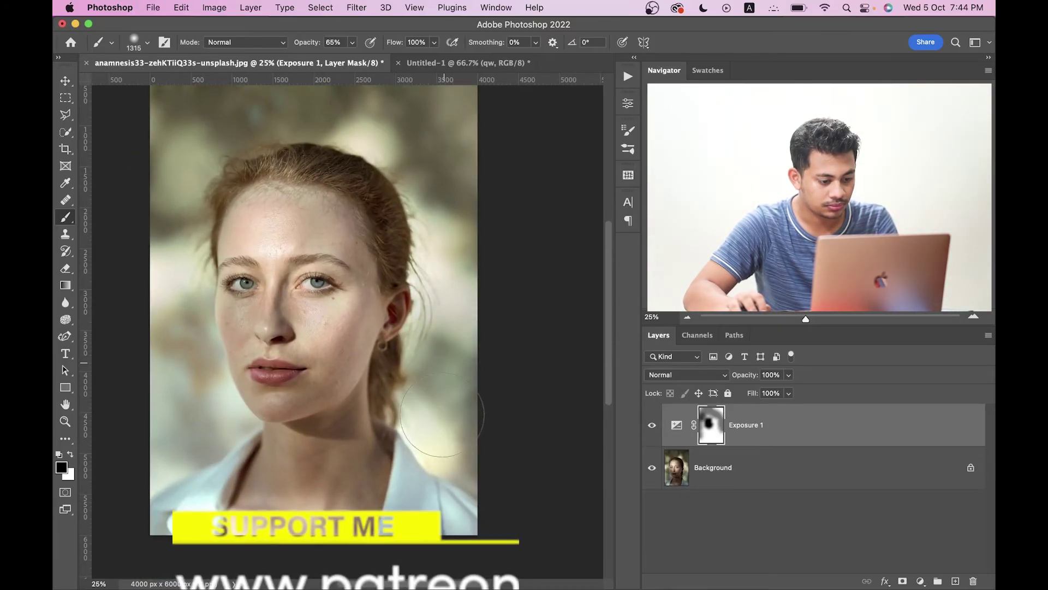
# Shrink the brush to about 669 px and swap the black and white painting colours.
pyautogui.moveTo(238, 191); pyautogui.dragTo(278, 232)
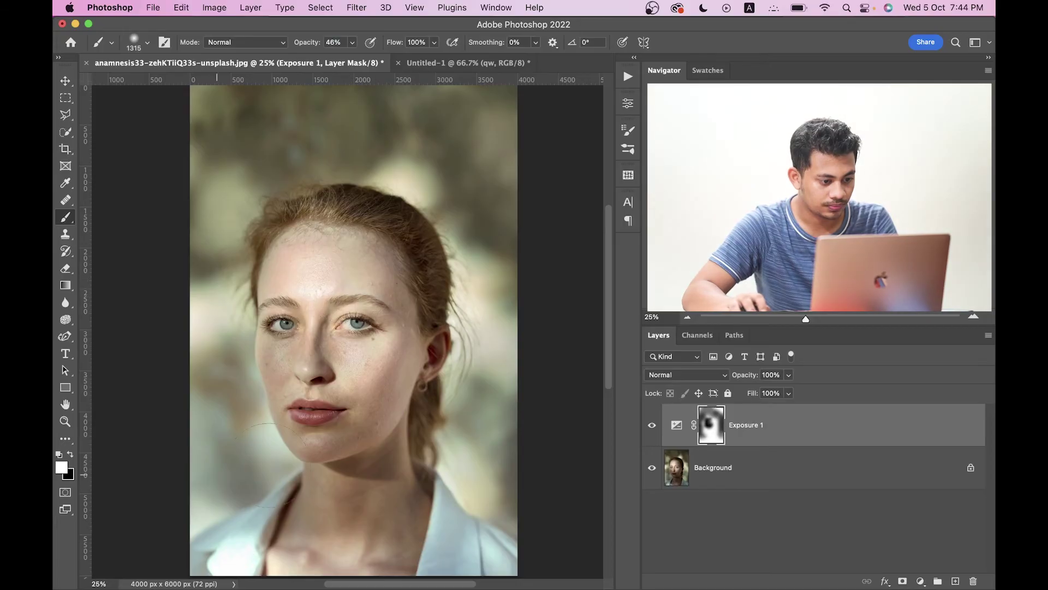
pyautogui.moveTo(405, 359); pyautogui.dragTo(354, 363)
pyautogui.press('x')
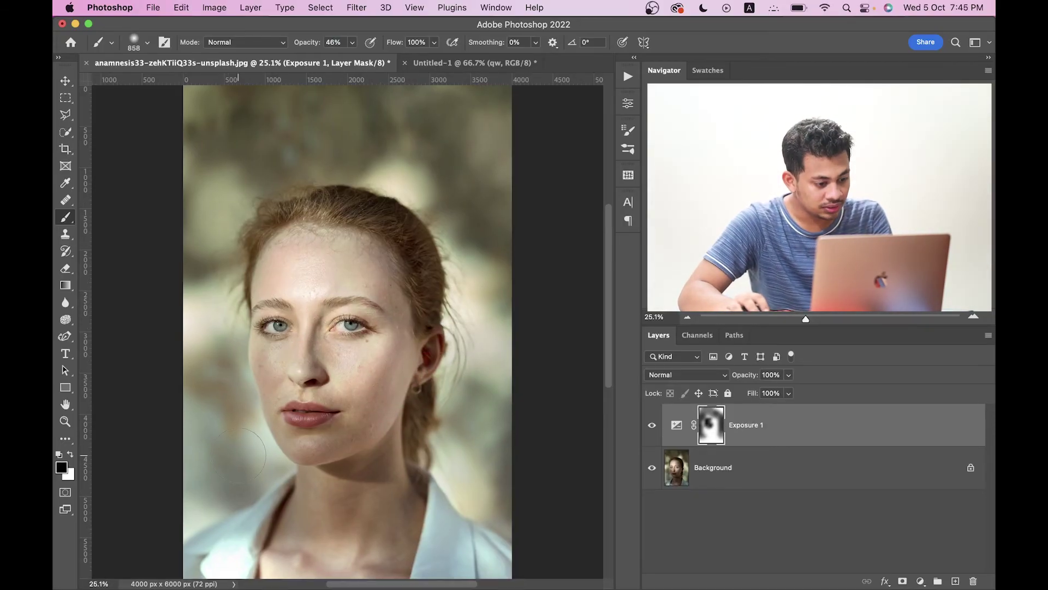
pyautogui.click(651, 428)
pyautogui.click(651, 428)
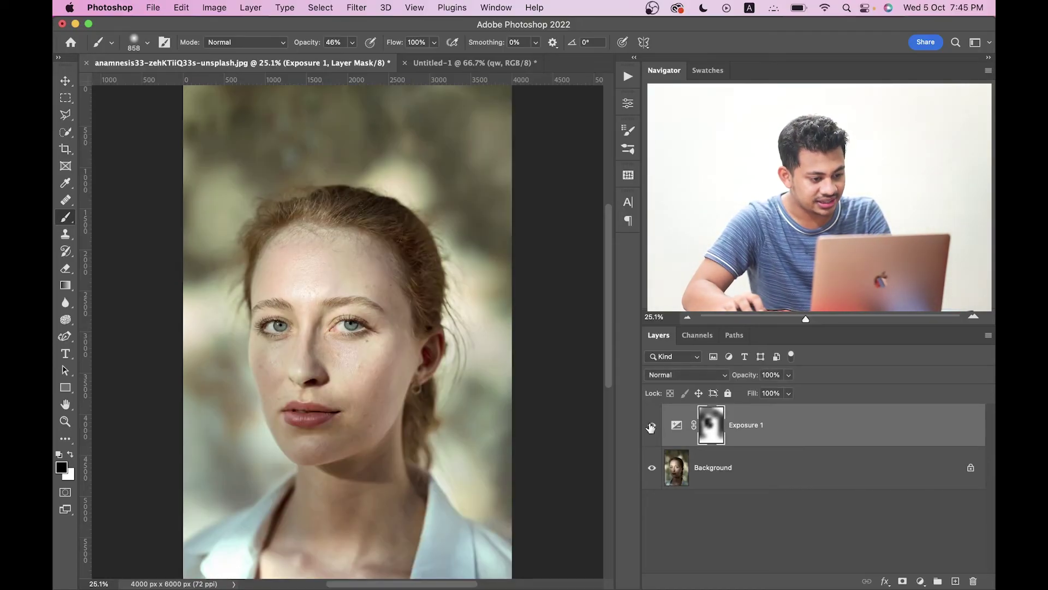